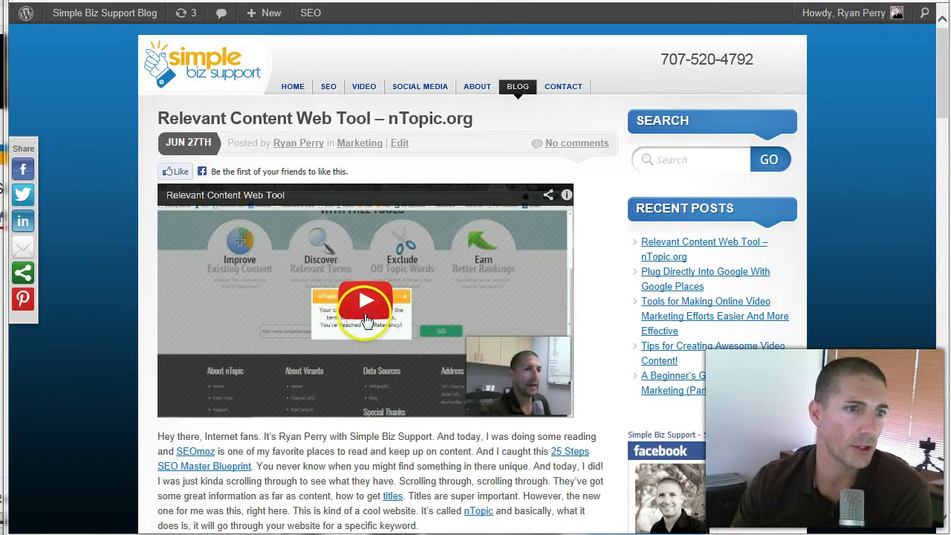
Step: Examine the Relevant Content Web Tool blog post and briefly play its embedded video as an example
{"action": "scroll", "coordinate": [584, 407], "scroll_direction": "down", "scroll_amount": 3}
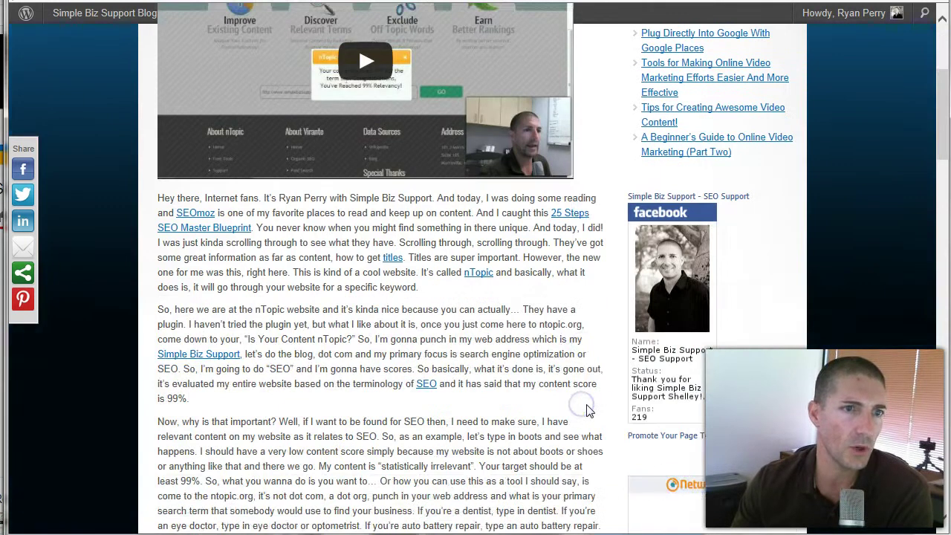
{"action": "scroll", "coordinate": [584, 411], "scroll_direction": "up", "scroll_amount": 3}
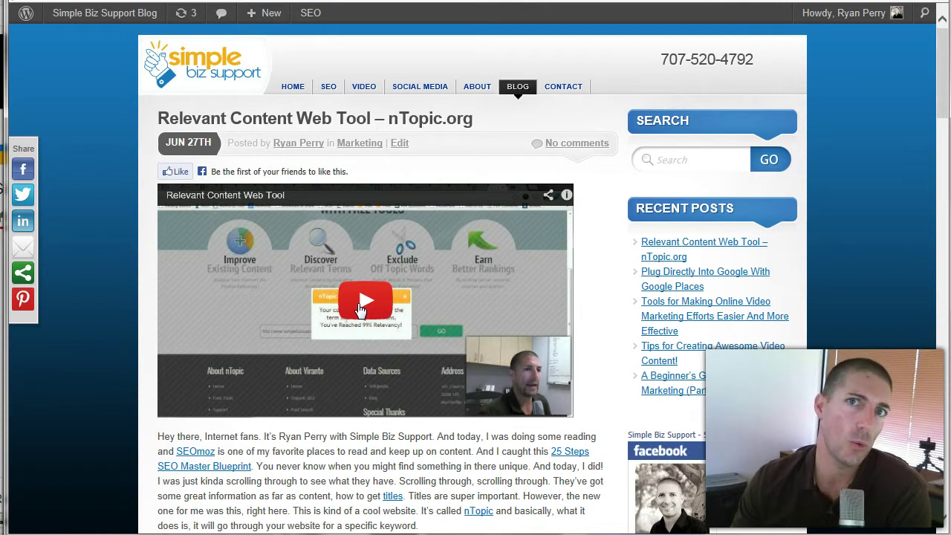
{"action": "left_click", "coordinate": [357, 303]}
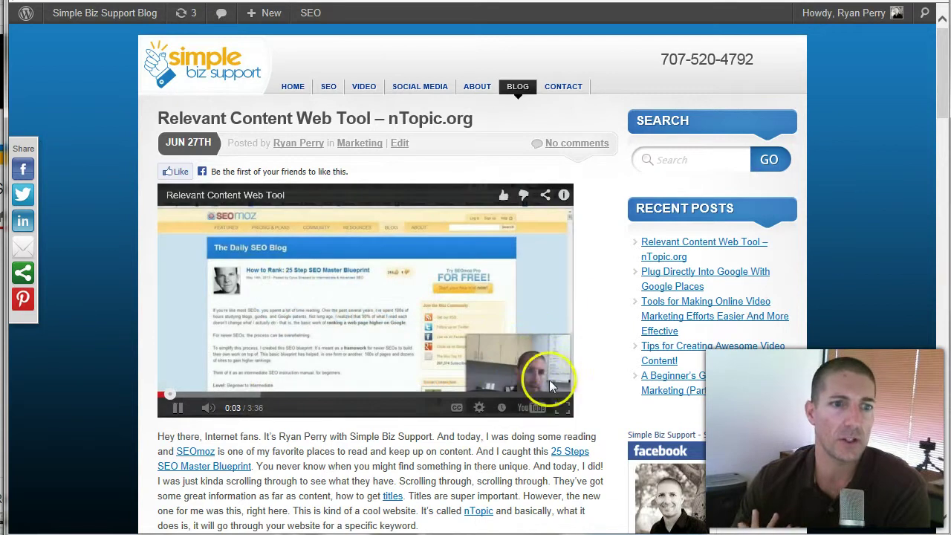
{"action": "left_click", "coordinate": [178, 407]}
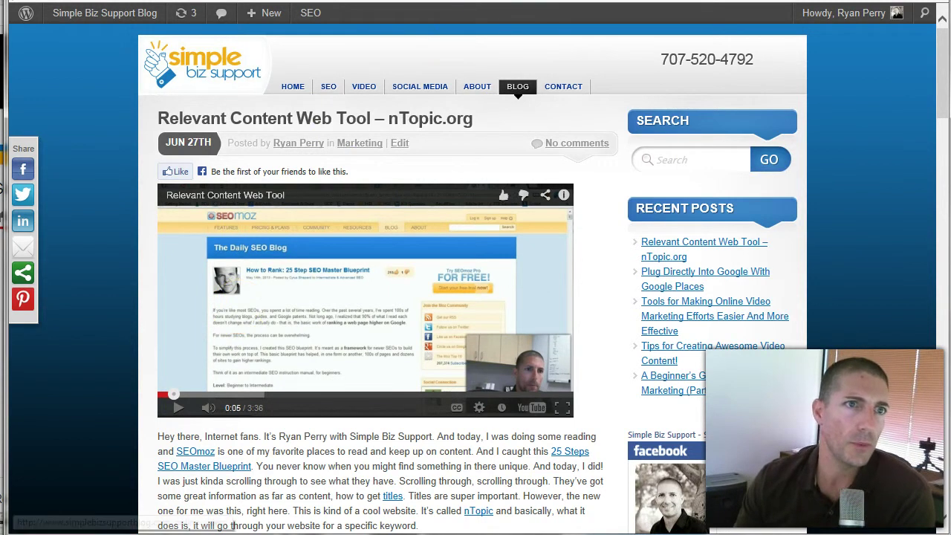
Step: Switch to the Simple Biz Support YouTube channel, open the video "How To Setup Google Places 2013" and pause it
{"action": "left_click", "coordinate": [438, 1]}
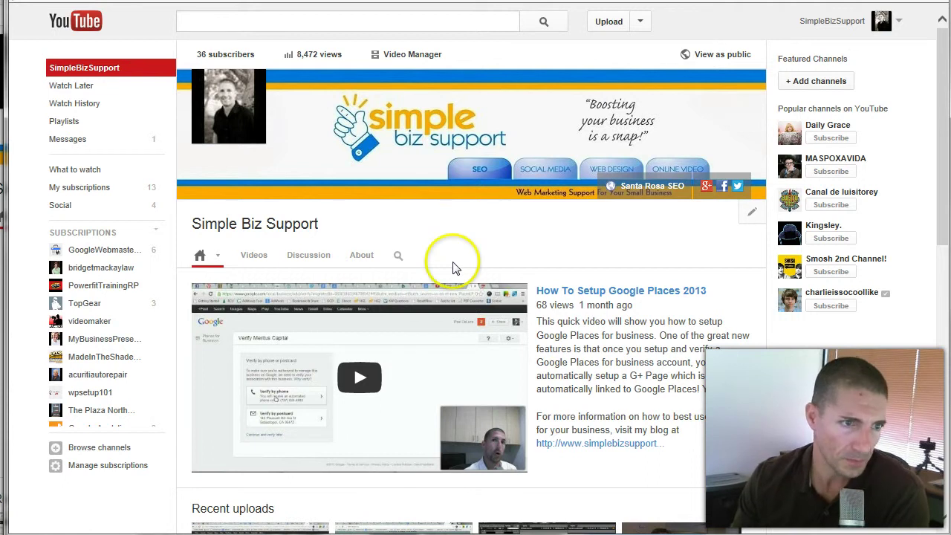
{"action": "left_click", "coordinate": [555, 290]}
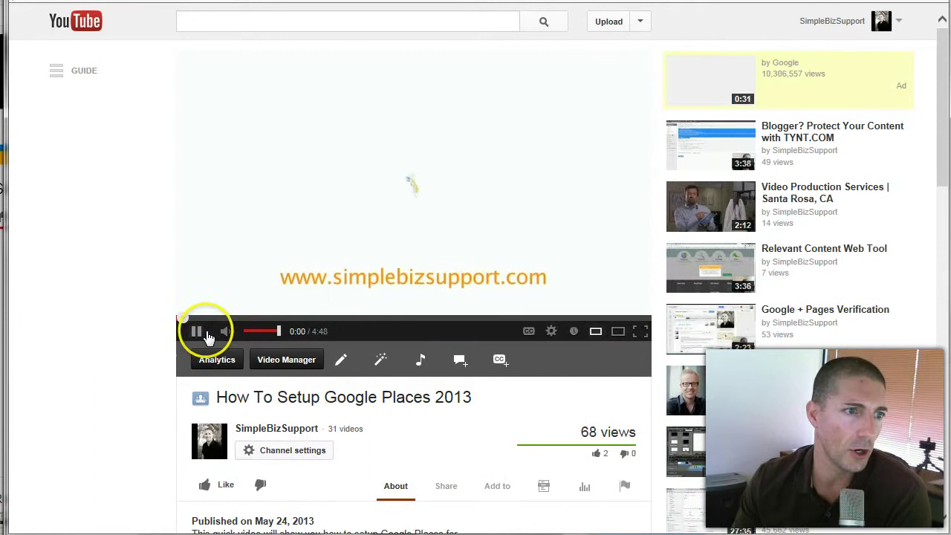
{"action": "left_click", "coordinate": [204, 334]}
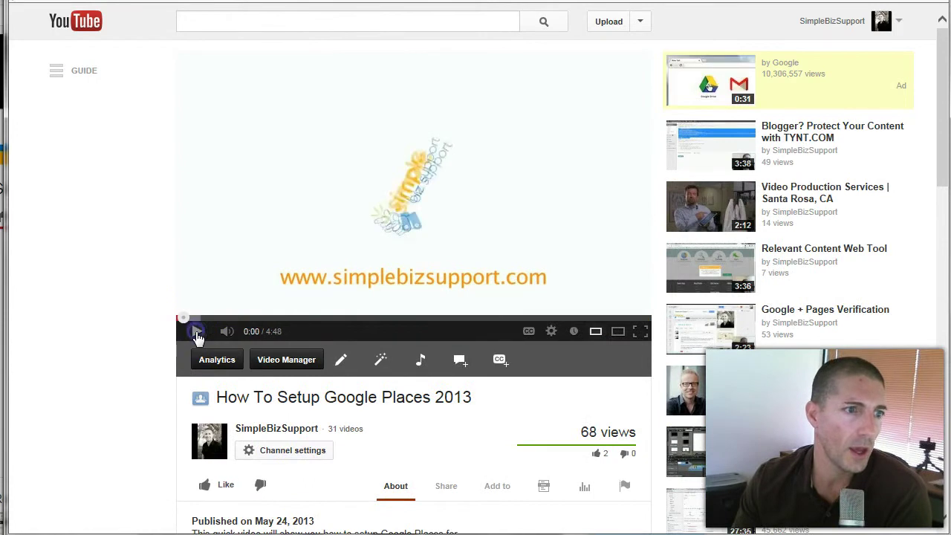
{"action": "scroll", "coordinate": [198, 336], "scroll_direction": "down", "scroll_amount": 2}
{"action": "scroll", "coordinate": [198, 336], "scroll_direction": "down", "scroll_amount": 1}
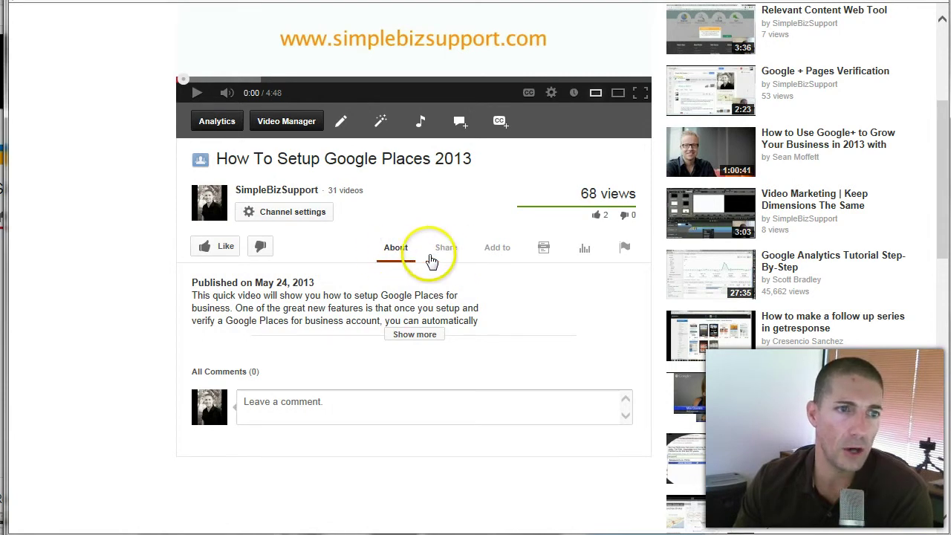
Step: Display the embed code for the Google Places video in its sharing options
{"action": "left_click", "coordinate": [444, 253]}
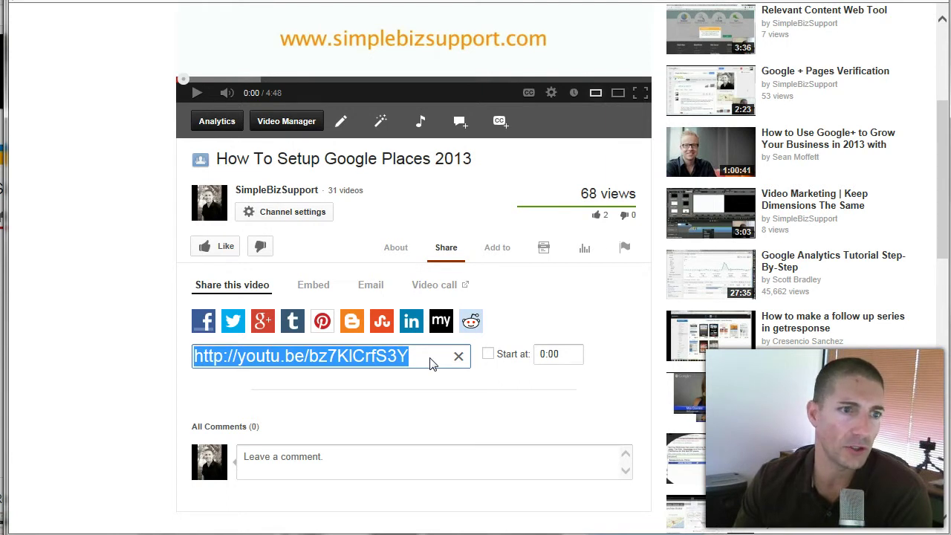
{"action": "left_click", "coordinate": [398, 357]}
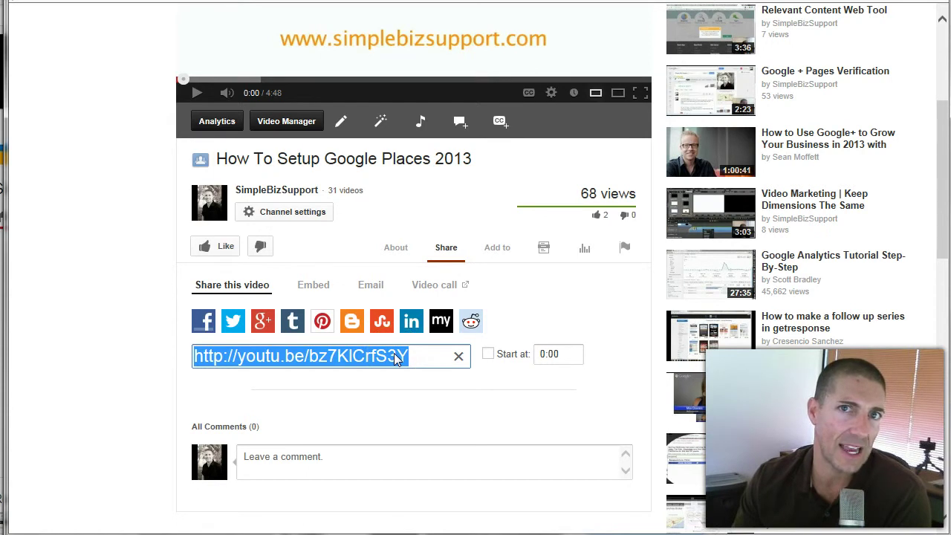
{"action": "left_click", "coordinate": [318, 289]}
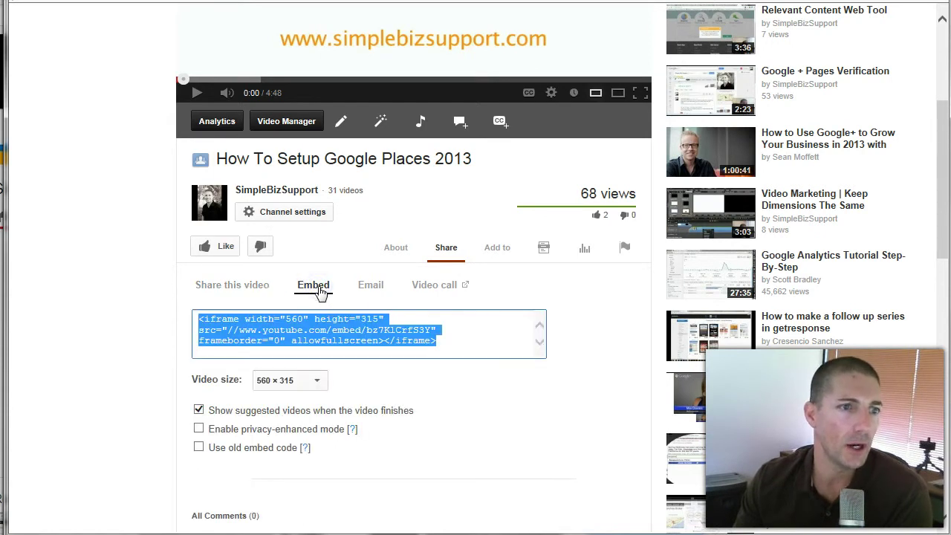
{"action": "left_click", "coordinate": [320, 291]}
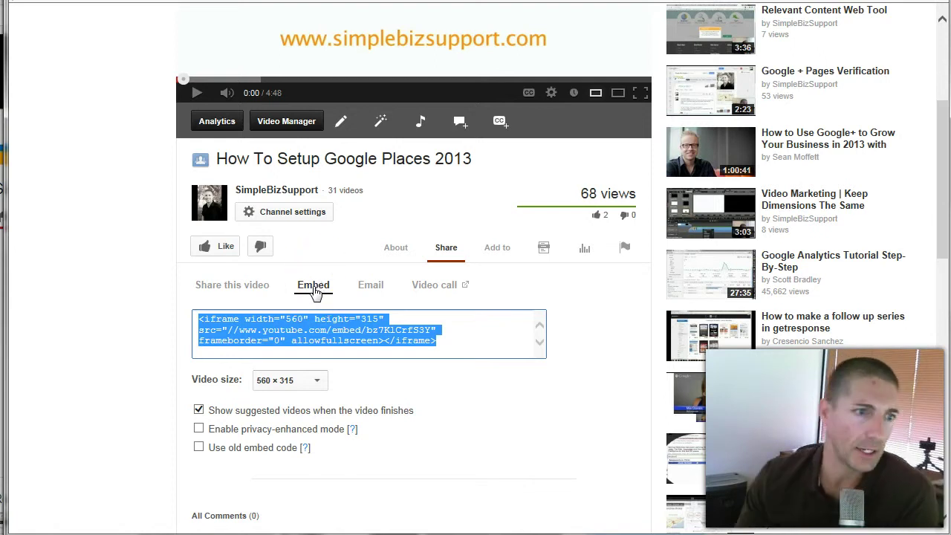
{"action": "left_click", "coordinate": [315, 291]}
Step: Try a custom embed size with a width of 150, and return the video size to 560 × 315
{"action": "left_click", "coordinate": [321, 388]}
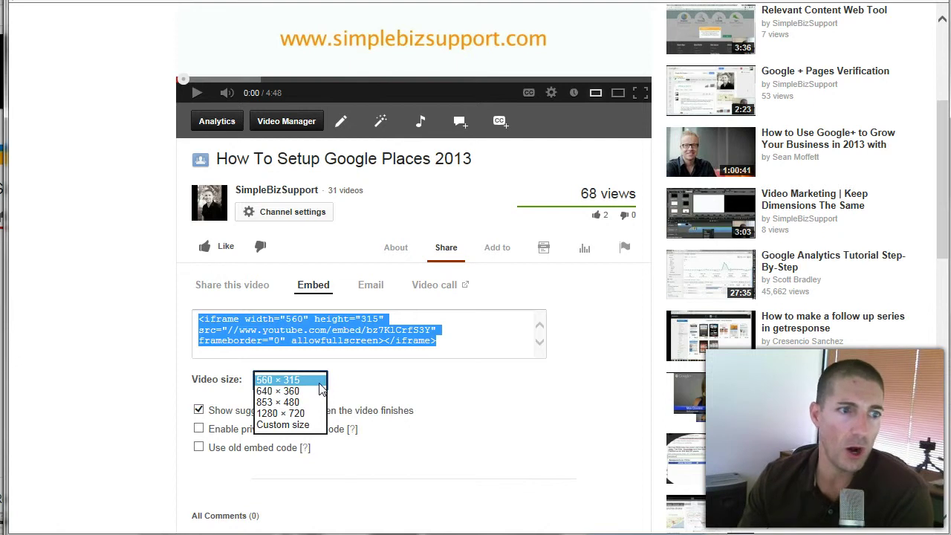
{"action": "left_click", "coordinate": [309, 427]}
{"action": "left_click", "coordinate": [350, 376]}
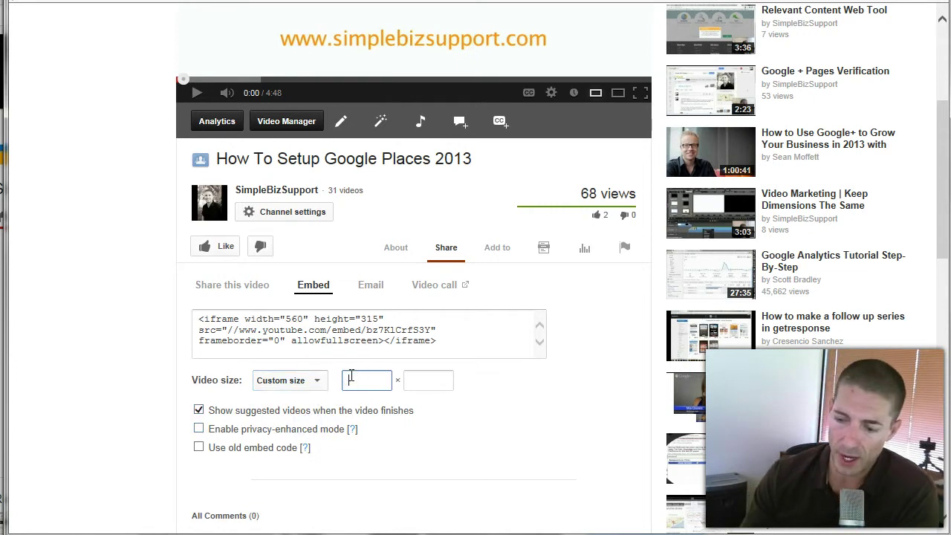
{"action": "type", "text": "45"}
{"action": "type", "text": "0"}
{"action": "double_click", "coordinate": [413, 379]}
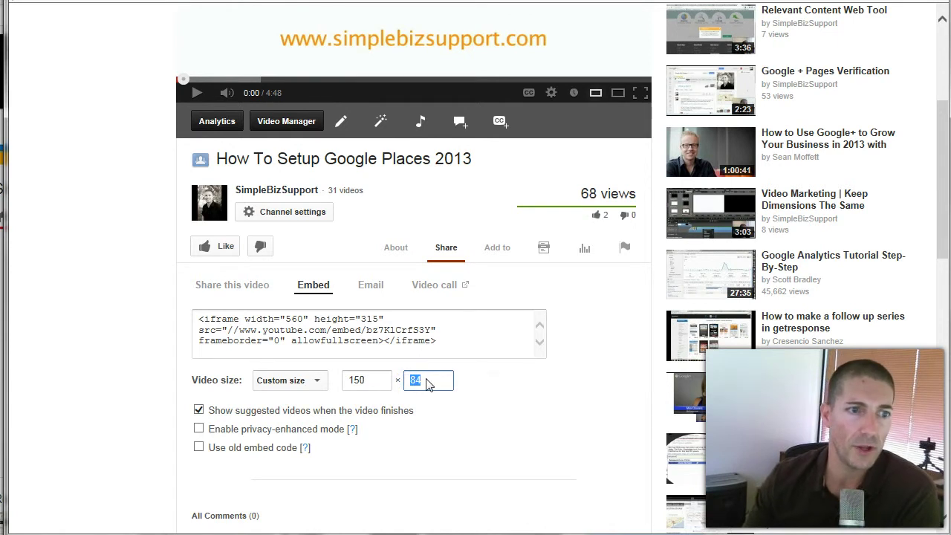
{"action": "double_click", "coordinate": [358, 379]}
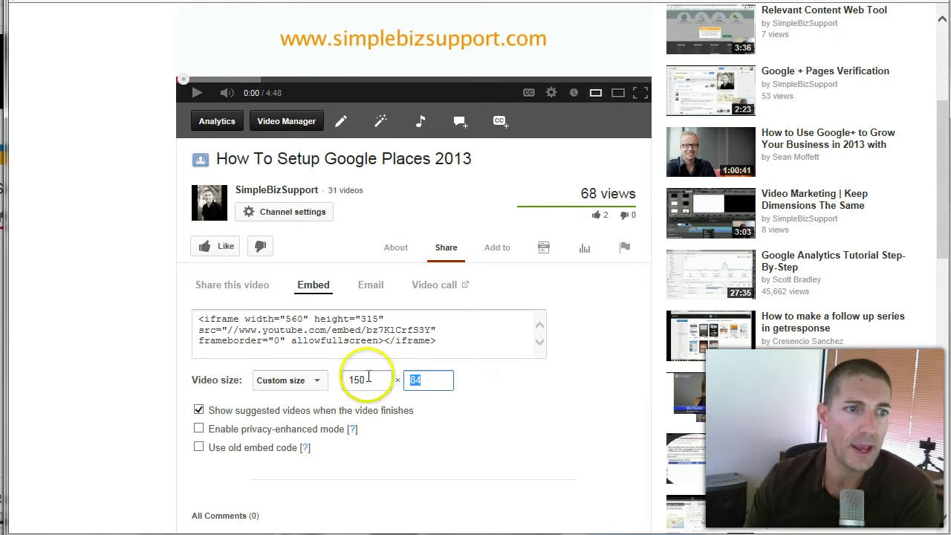
{"action": "left_click", "coordinate": [315, 381]}
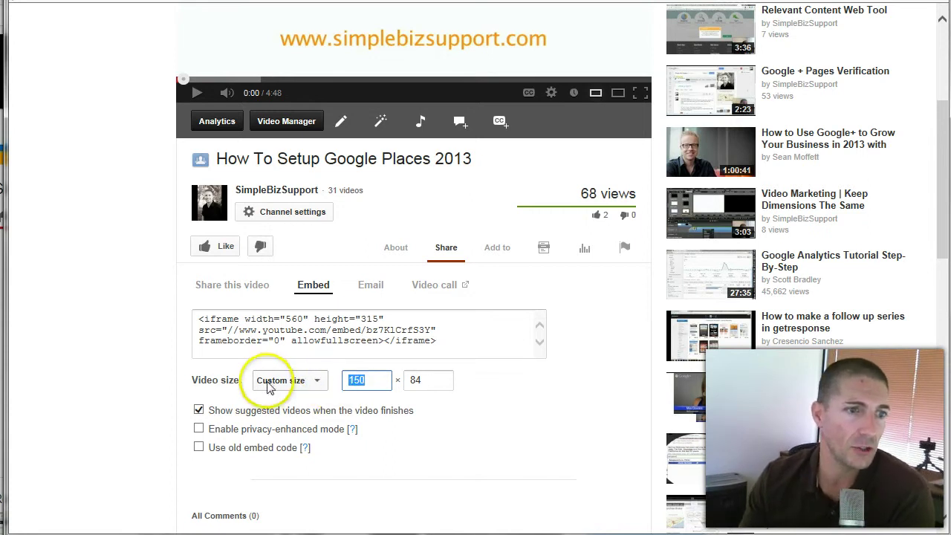
{"action": "left_click", "coordinate": [296, 336]}
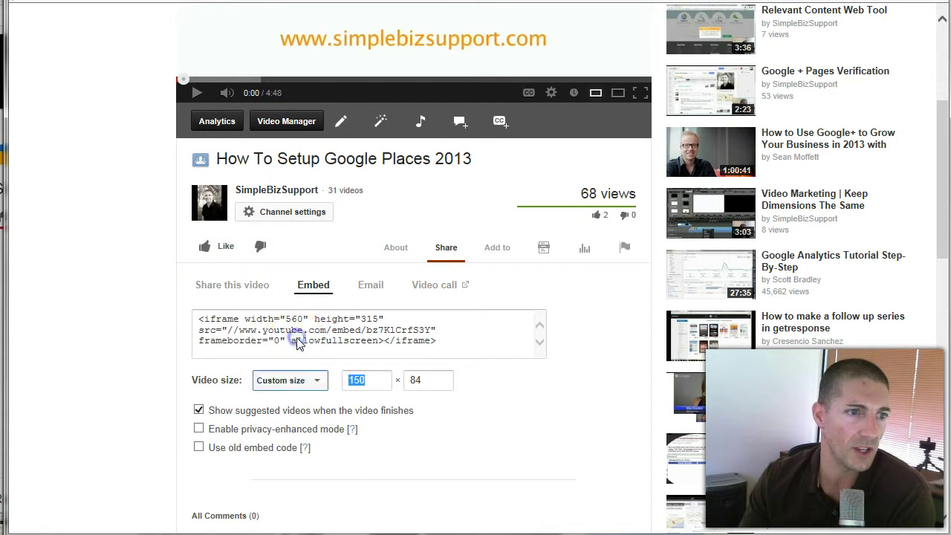
{"action": "left_click", "coordinate": [296, 337]}
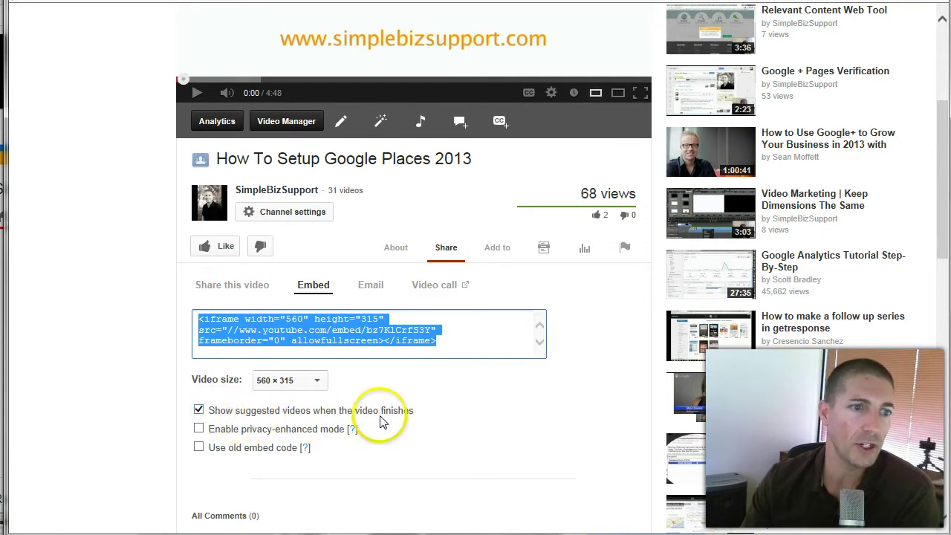
Step: Turn off suggested videos when the video finishes and copy the complete iframe embed code
{"action": "left_click", "coordinate": [198, 411]}
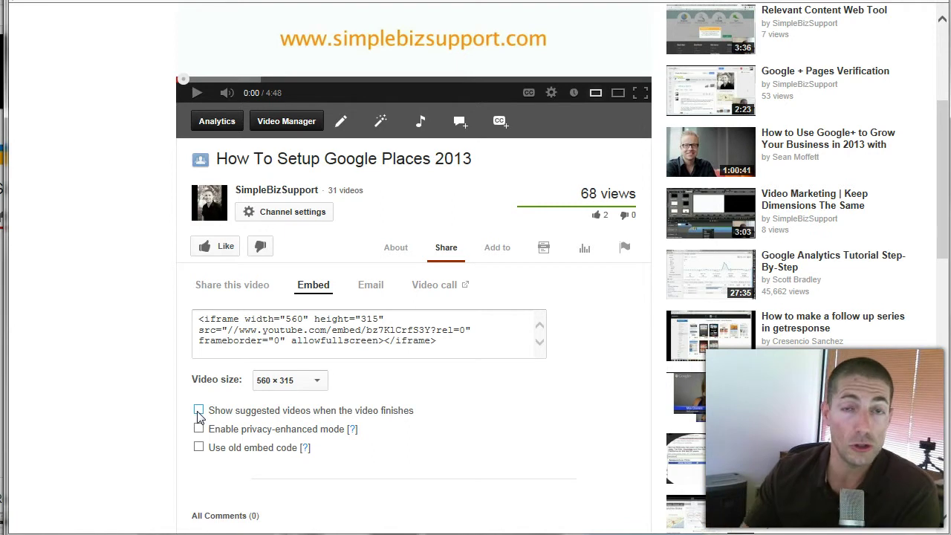
{"action": "left_click", "coordinate": [198, 410]}
{"action": "left_click", "coordinate": [386, 328]}
{"action": "left_click_drag", "start_coordinate": [387, 328], "coordinate": [450, 327]}
{"action": "left_click", "coordinate": [198, 410]}
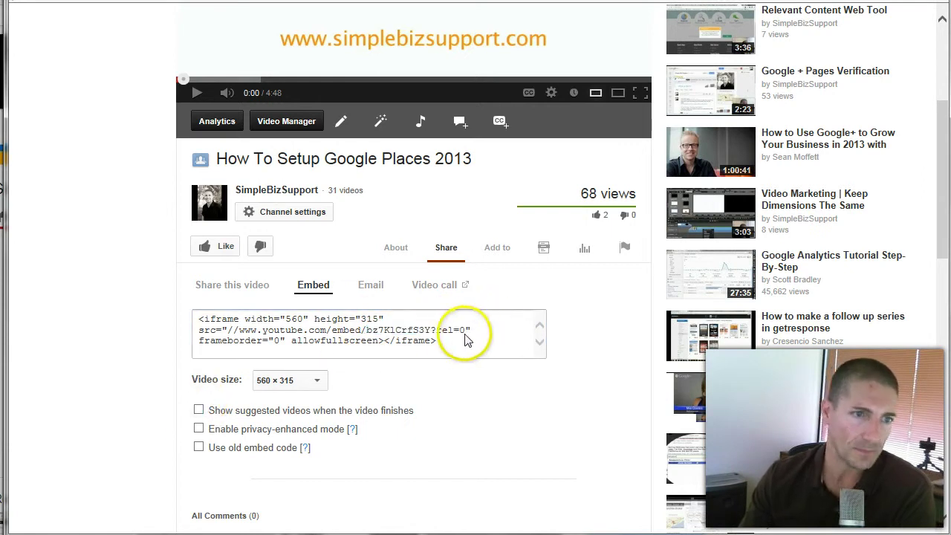
{"action": "left_click_drag", "start_coordinate": [453, 349], "coordinate": [192, 318]}
{"action": "key", "text": "ctrl+c"}
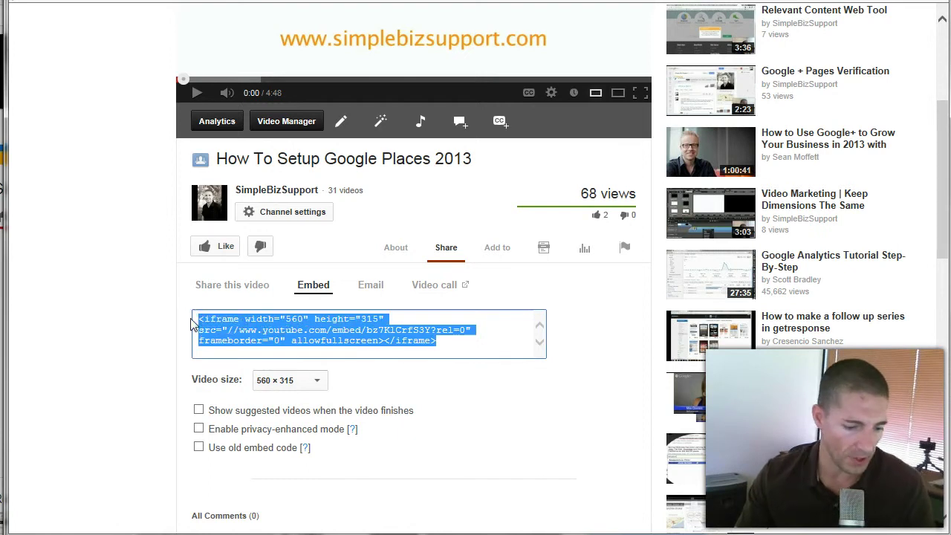
Step: Switch to the WordPress dashboard and open the draft post "Online Video Marketing: SEO For YouTube" for editing
{"action": "left_click", "coordinate": [731, 1]}
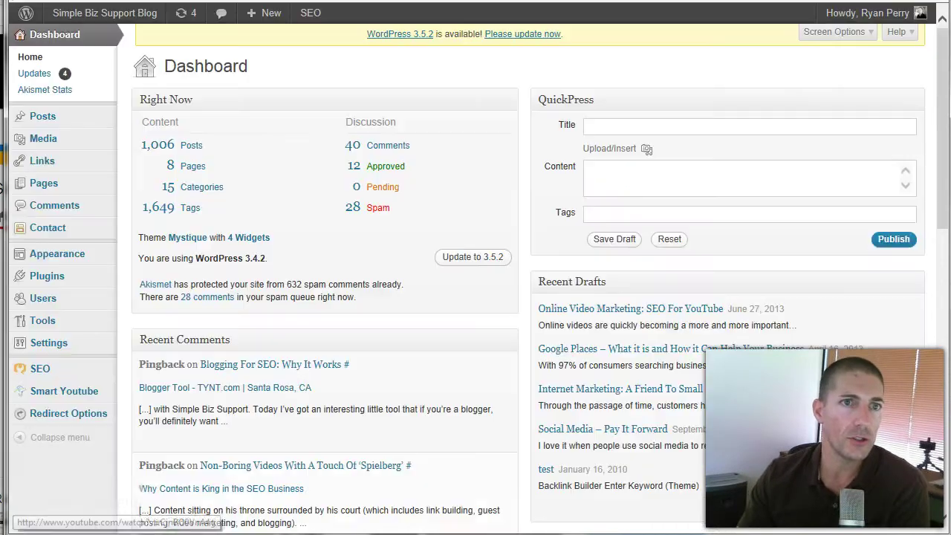
{"action": "left_click", "coordinate": [40, 123]}
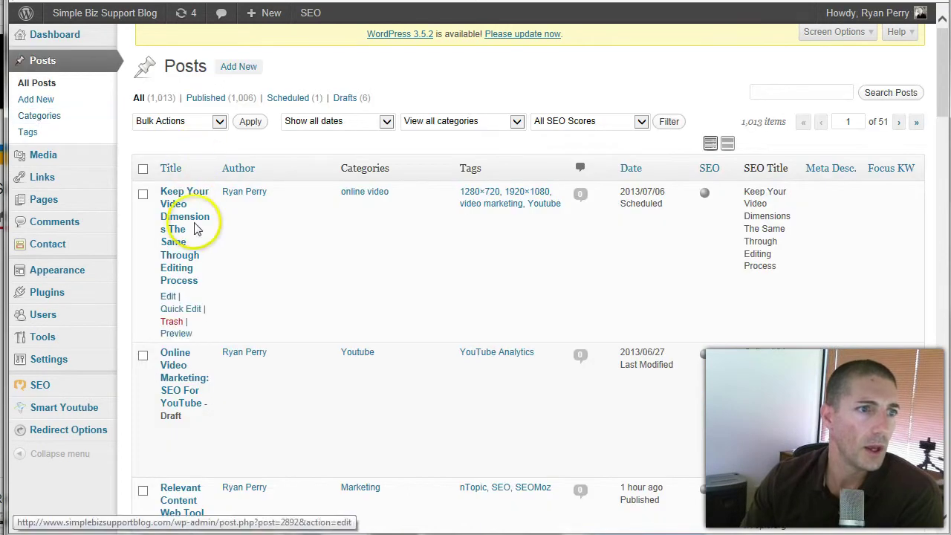
{"action": "left_click", "coordinate": [170, 299]}
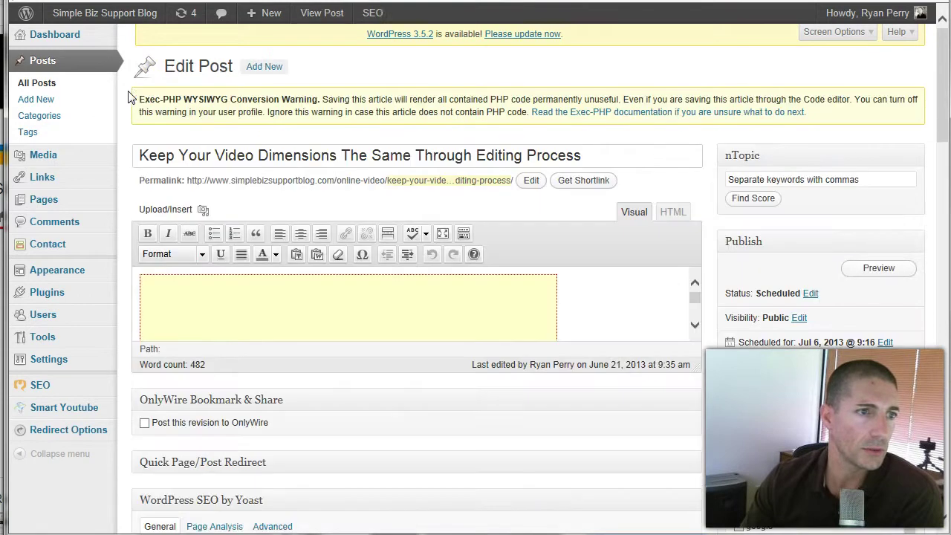
{"action": "key", "text": "alt+Left"}
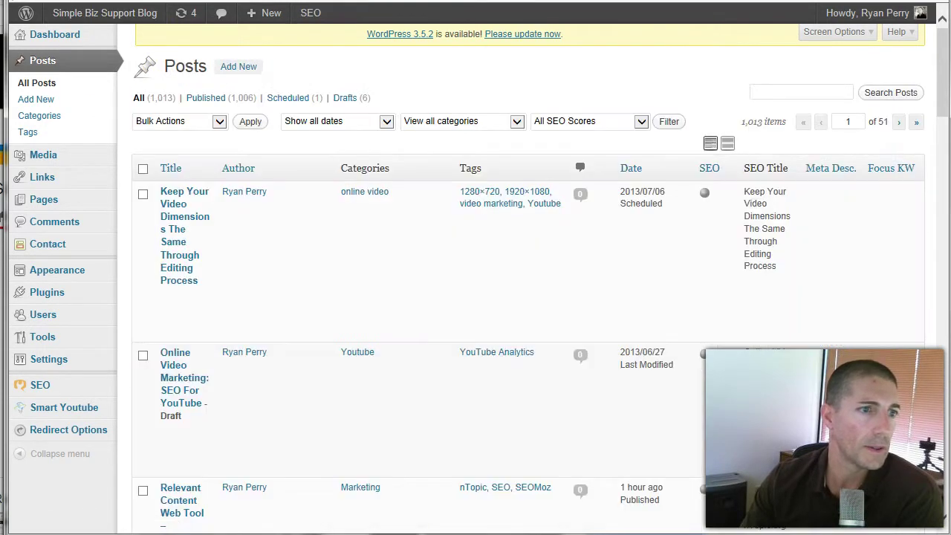
{"action": "left_click", "coordinate": [167, 432]}
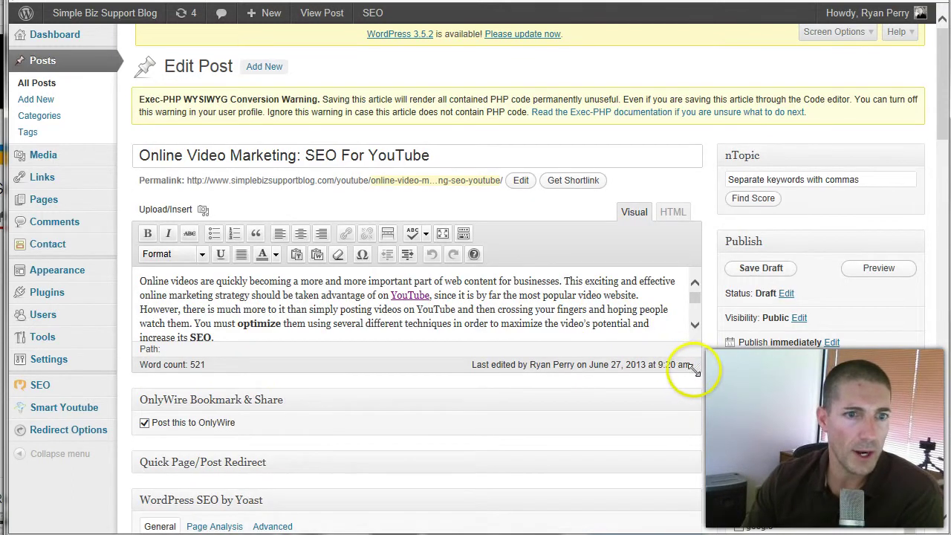
Step: Enlarge the post's visual editor and paste the iframe embed code as a separate paragraph above the opening text
{"action": "left_click_drag", "start_coordinate": [697, 372], "coordinate": [696, 524]}
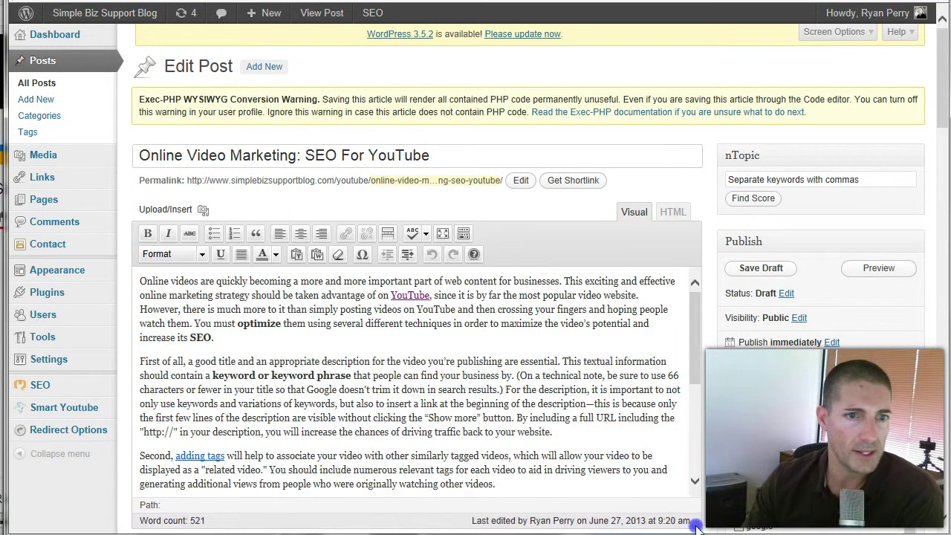
{"action": "left_click_drag", "start_coordinate": [694, 351], "coordinate": [691, 322]}
{"action": "left_click", "coordinate": [881, 273]}
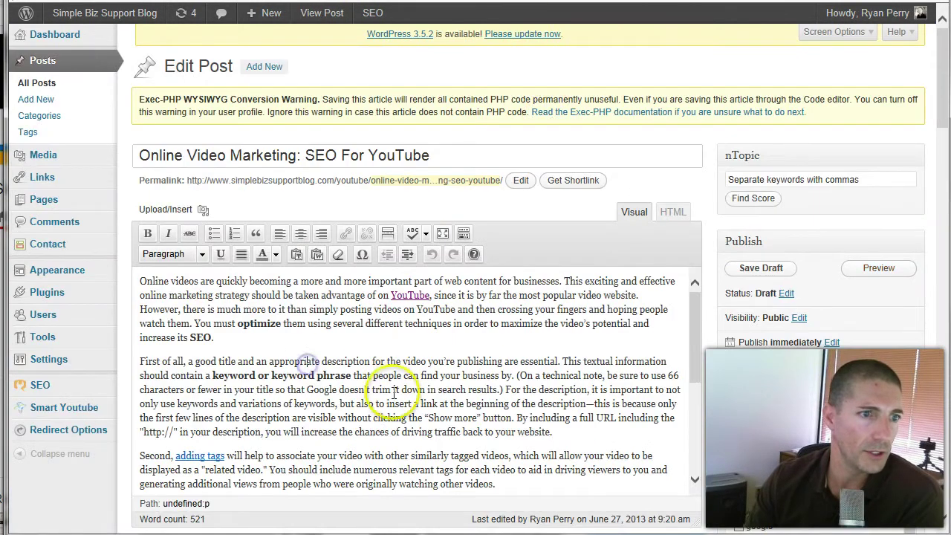
{"action": "left_click", "coordinate": [141, 281]}
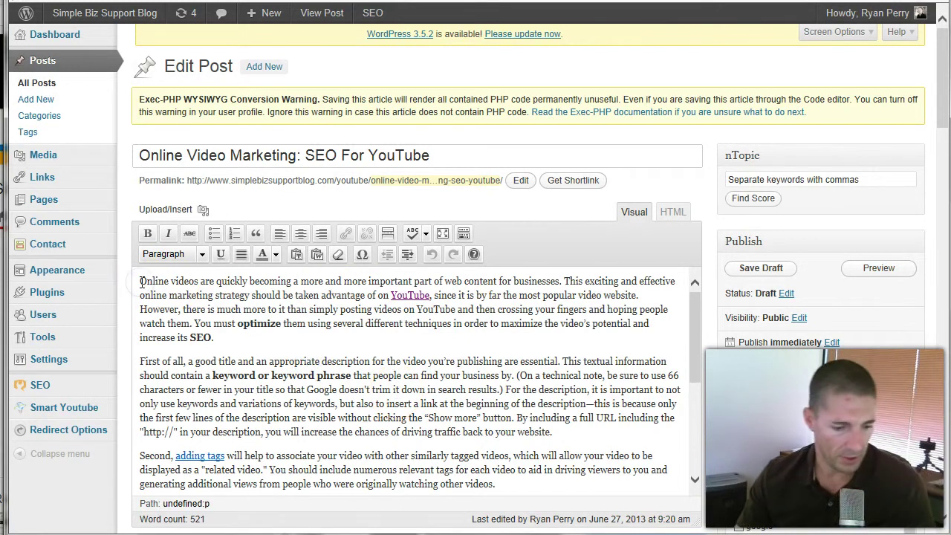
{"action": "key", "text": "ctrl+v"}
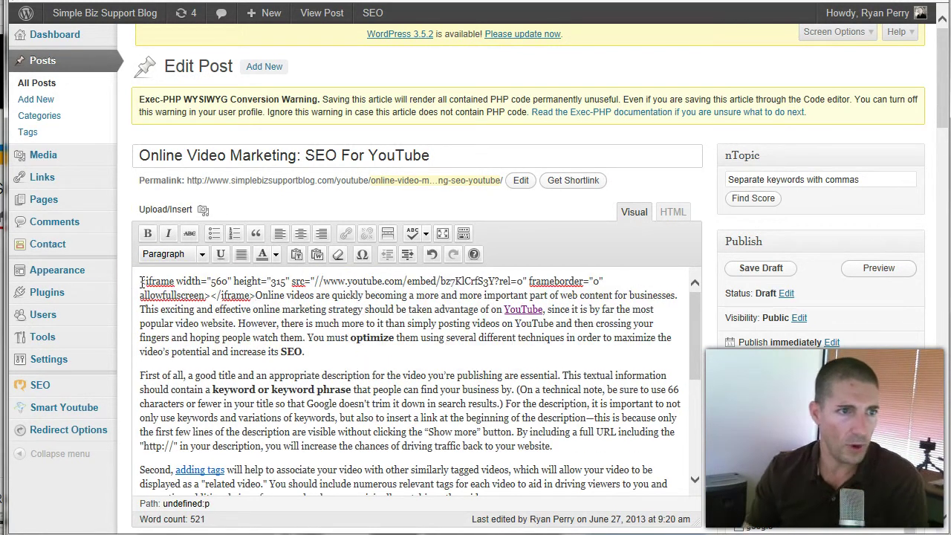
{"action": "key", "text": "Return"}
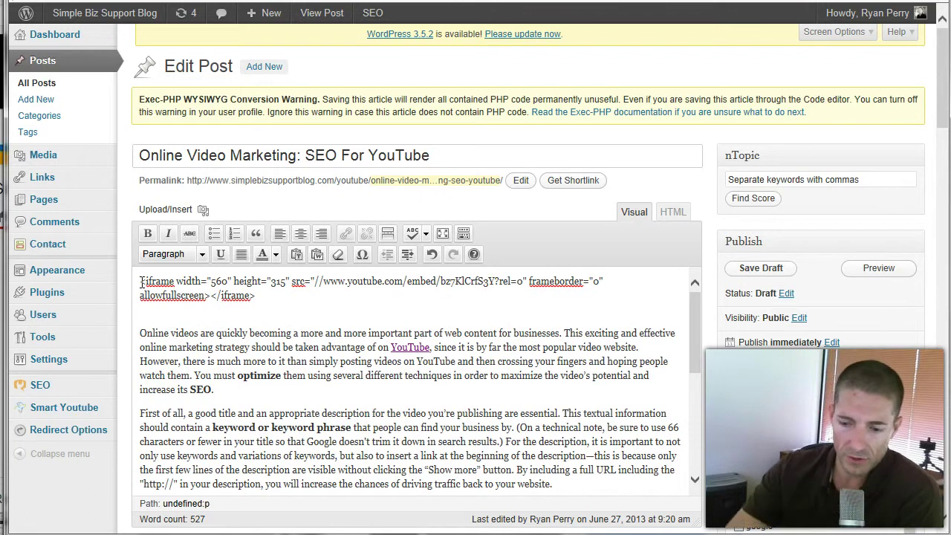
Step: Preview the draft post and inspect how the pasted iframe code appears above the first paragraph
{"action": "left_click", "coordinate": [321, 276]}
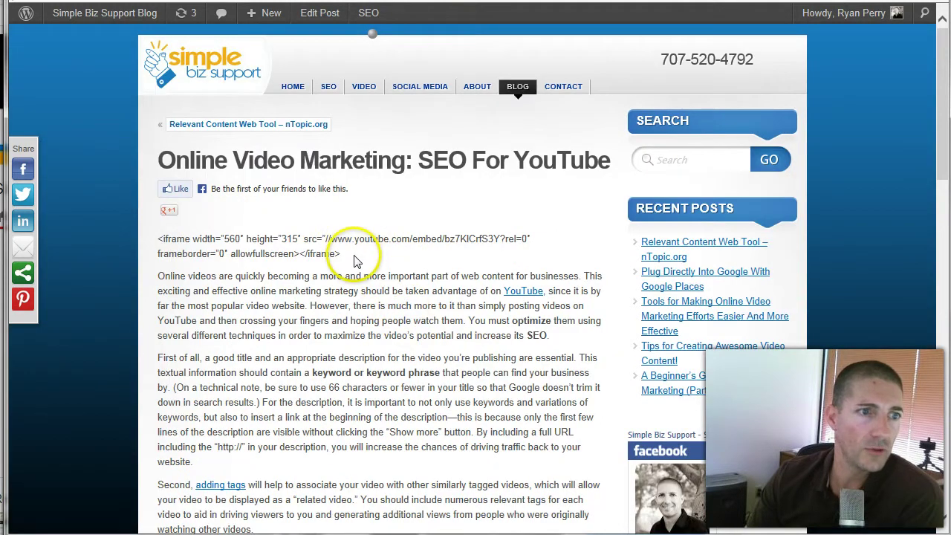
{"action": "left_click_drag", "start_coordinate": [357, 260], "coordinate": [132, 240]}
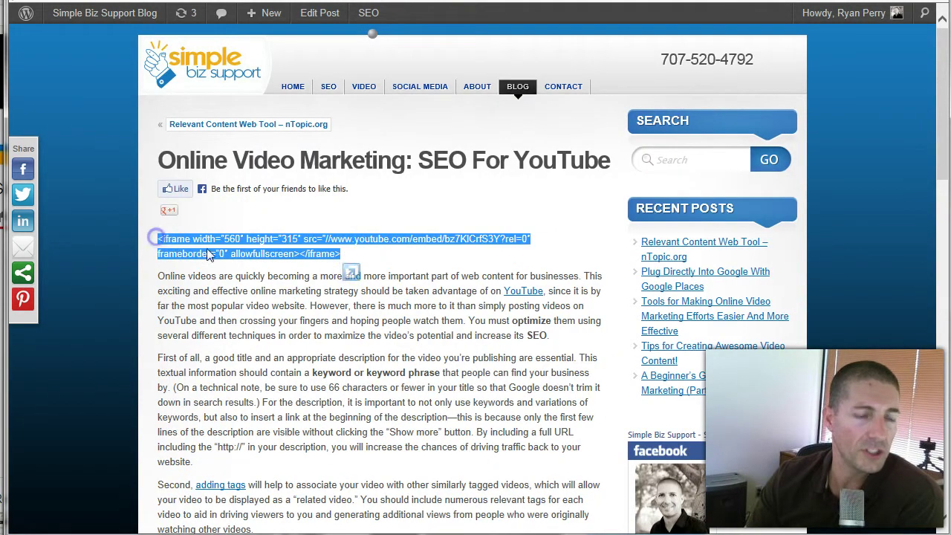
{"action": "left_click", "coordinate": [369, 257]}
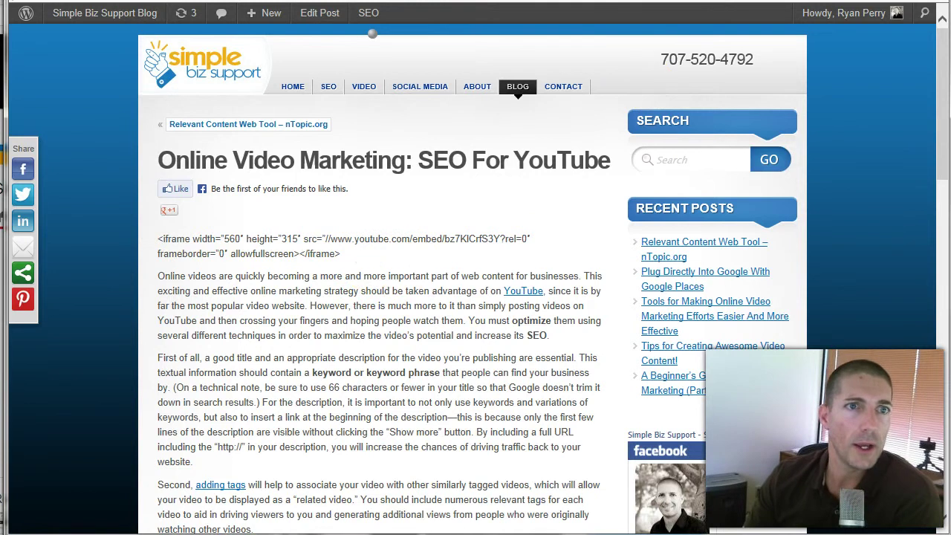
Step: Back in the post editor, copy and delete the iframe code from the visual view, keeping "Online" intact as the opening word
{"action": "left_click", "coordinate": [632, 1]}
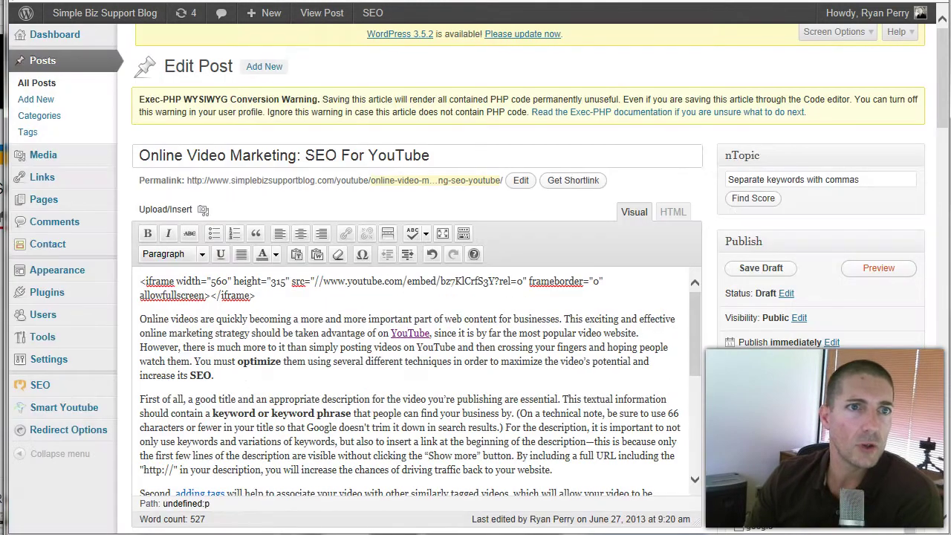
{"action": "left_click", "coordinate": [631, 216]}
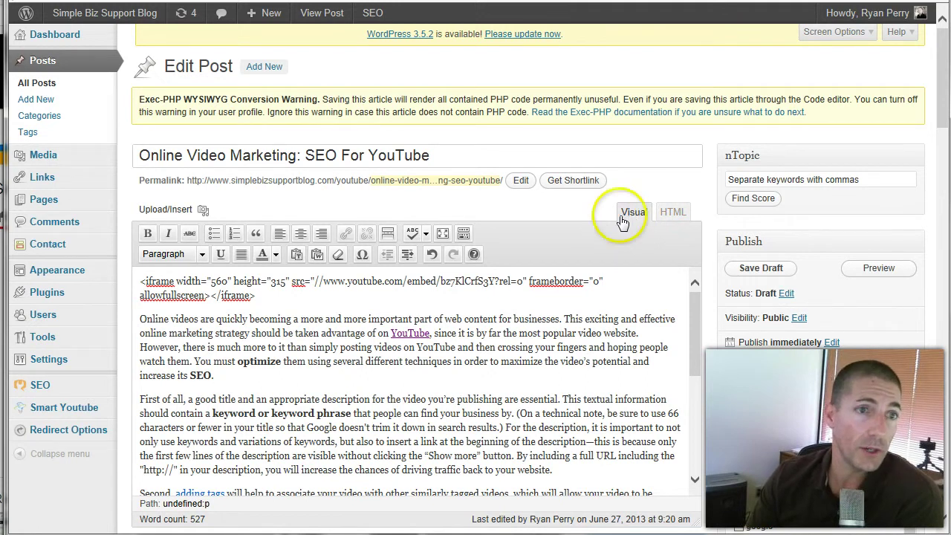
{"action": "left_click_drag", "start_coordinate": [257, 295], "coordinate": [117, 269]}
{"action": "key", "text": "ctrl+c"}
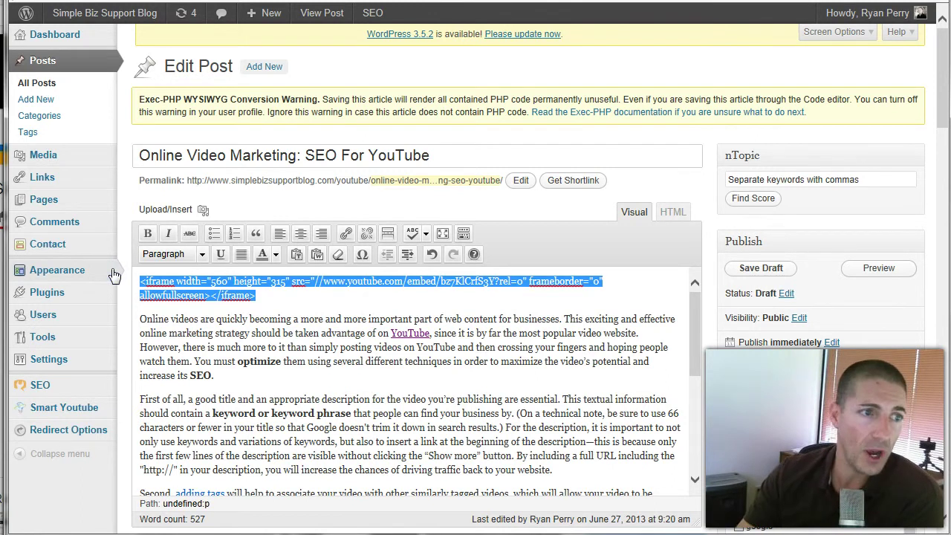
{"action": "key", "text": "Delete"}
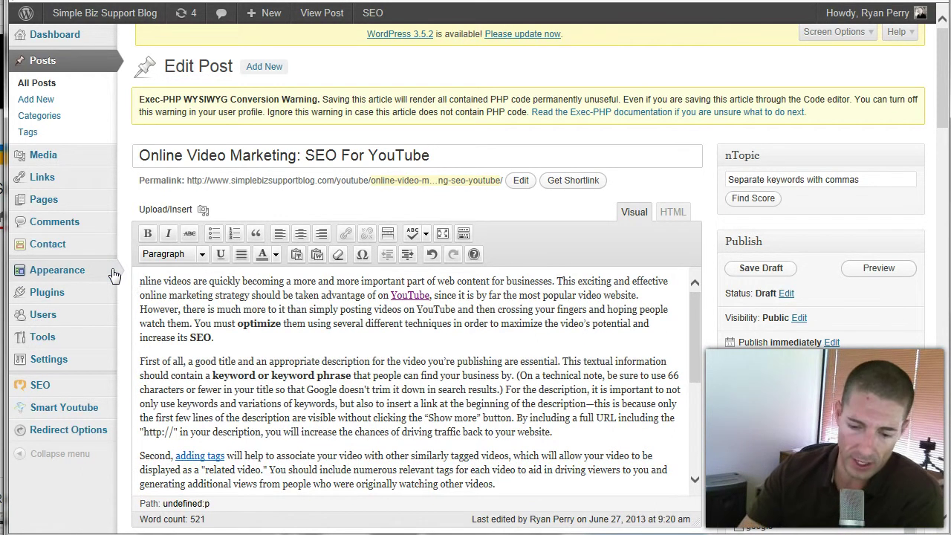
{"action": "type", "text": "O"}
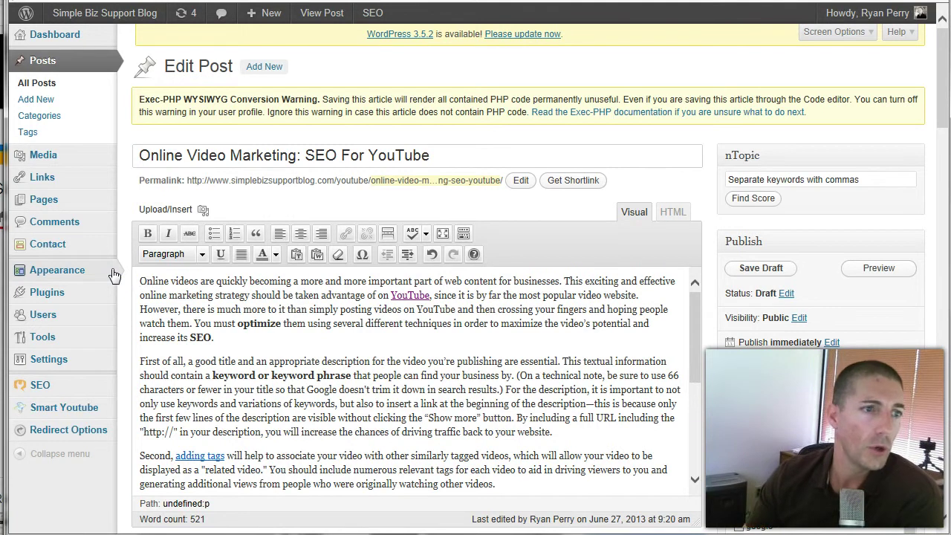
Step: Paste the iframe embed code above the opening text in the post's HTML view, separated from it by a blank line
{"action": "left_click", "coordinate": [673, 213]}
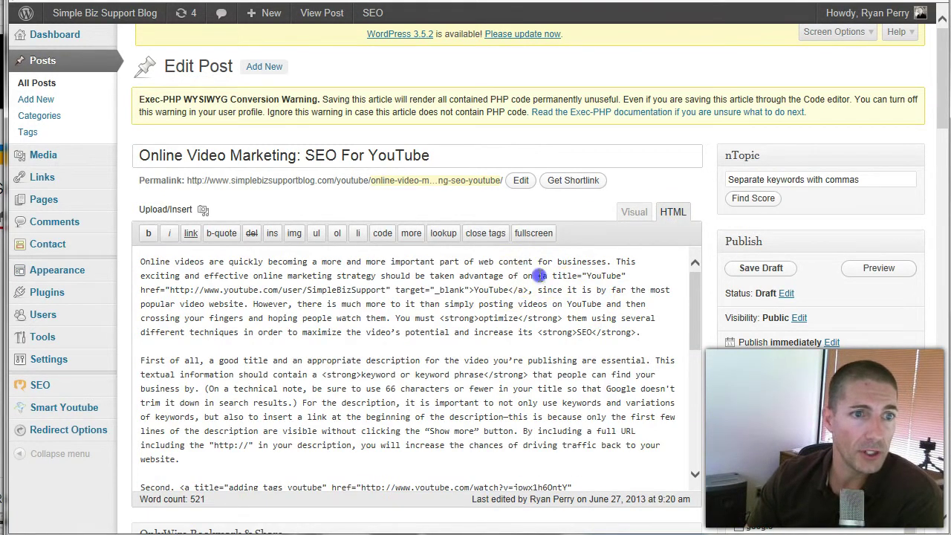
{"action": "left_click_drag", "start_coordinate": [539, 276], "coordinate": [529, 289]}
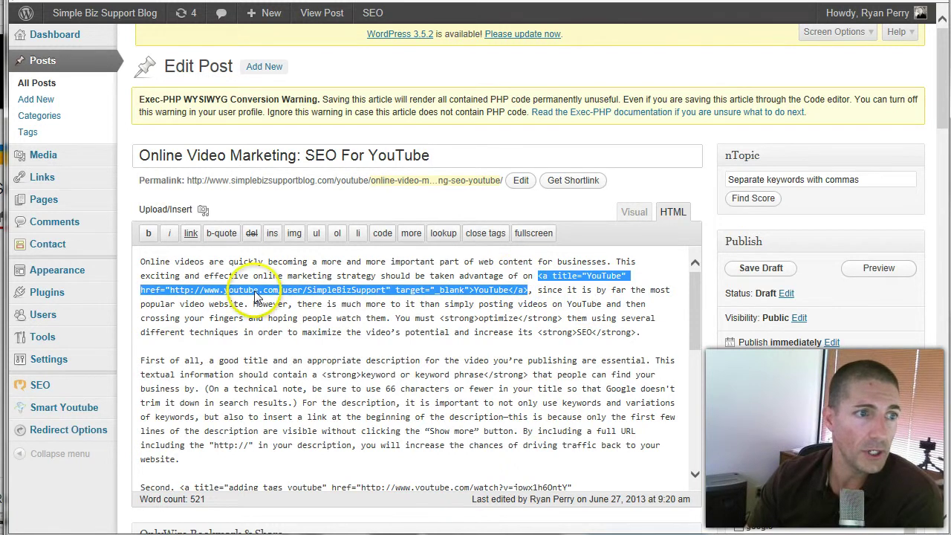
{"action": "left_click", "coordinate": [143, 261]}
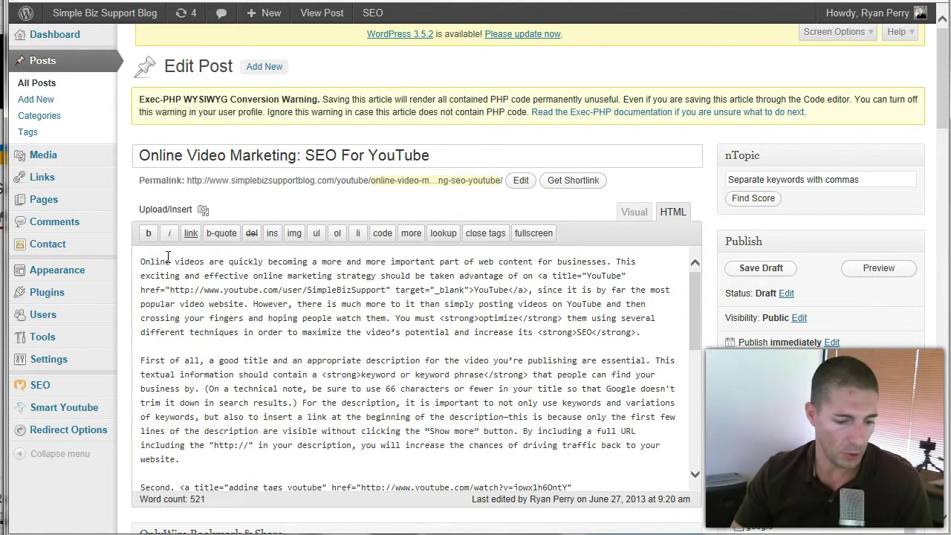
{"action": "key", "text": "ctrl+v"}
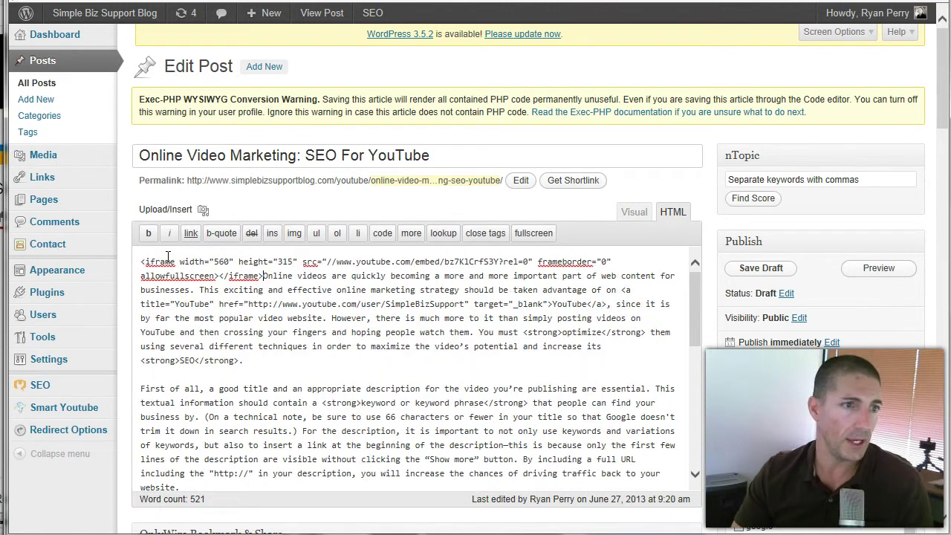
{"action": "key", "text": "Return"}
{"action": "key", "text": "Return"}
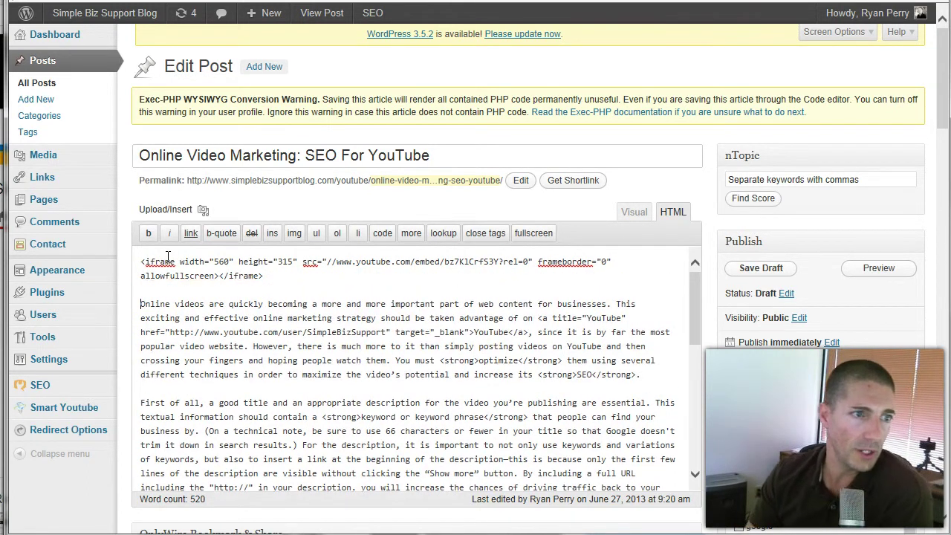
{"action": "left_click", "coordinate": [160, 291]}
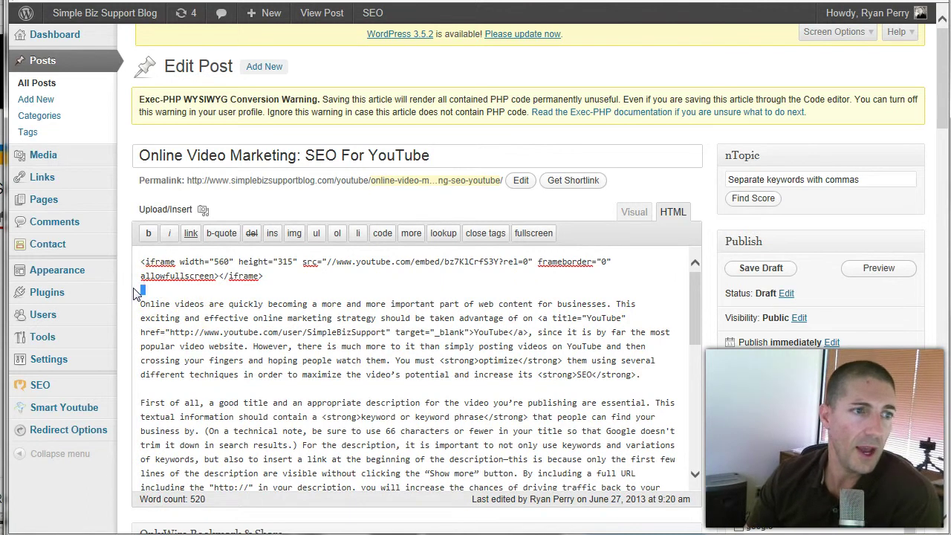
{"action": "left_click_drag", "start_coordinate": [141, 275], "coordinate": [167, 313]}
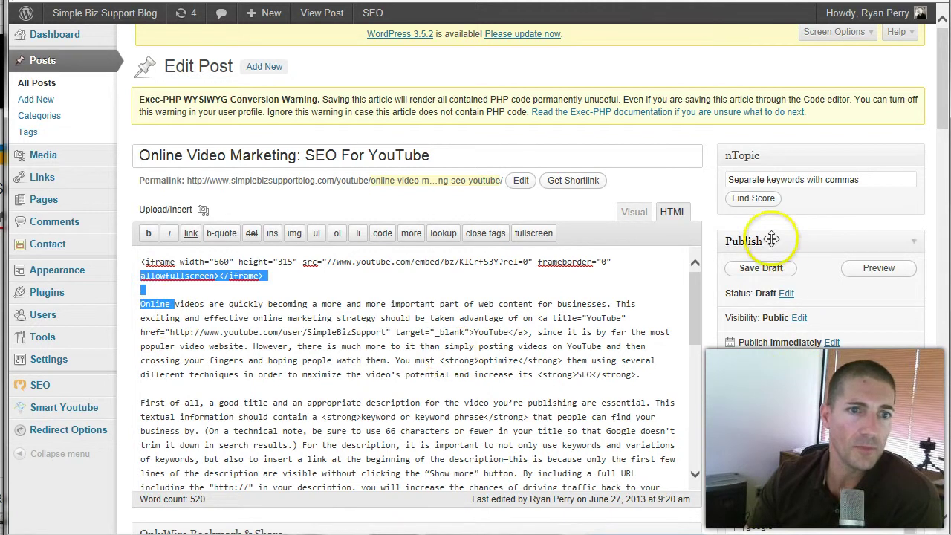
Step: Check the video placeholder in the visual view, then refresh the post preview and test playback of the embedded video
{"action": "left_click", "coordinate": [633, 213]}
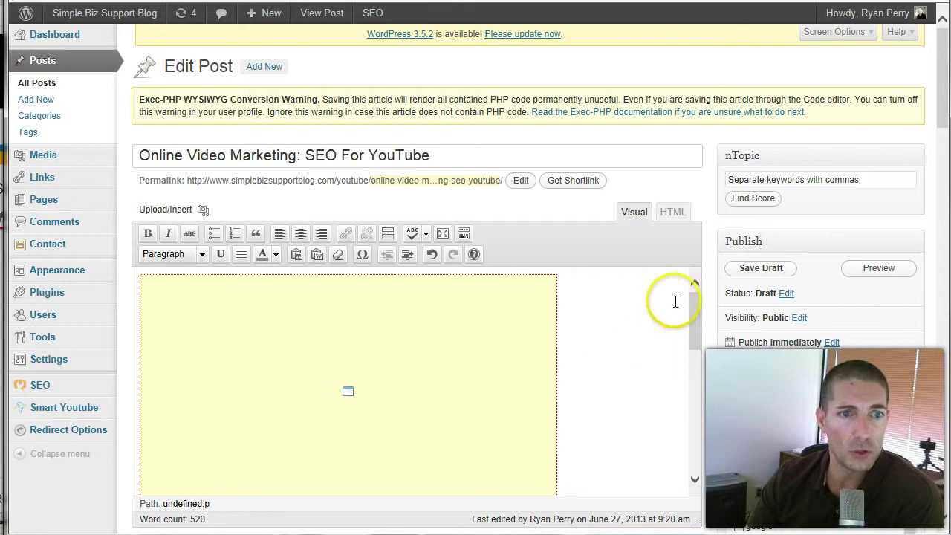
{"action": "left_click_drag", "start_coordinate": [690, 310], "coordinate": [692, 374]}
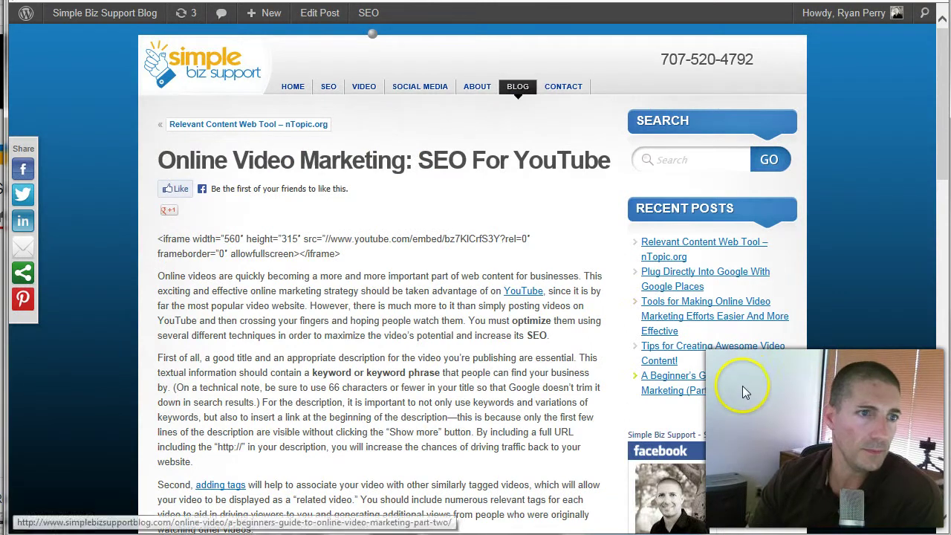
{"action": "key", "text": "F5"}
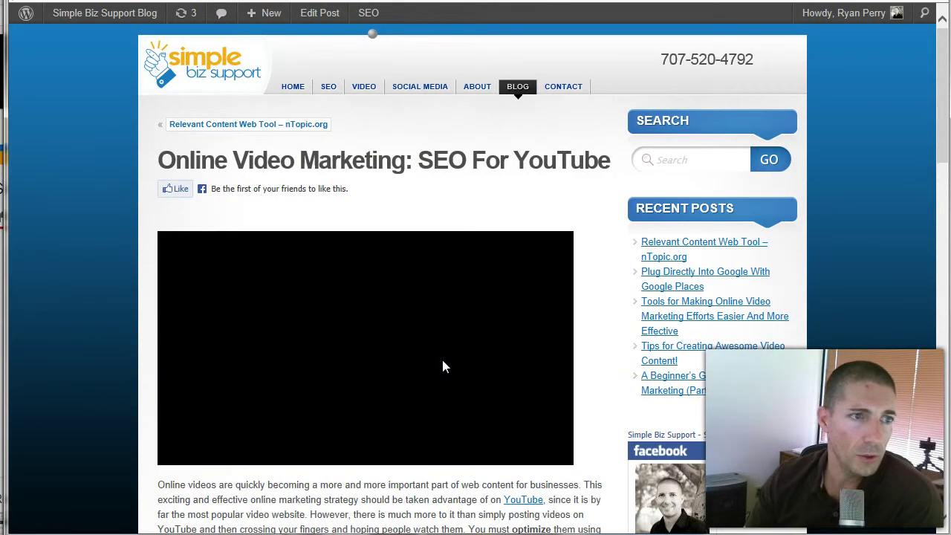
{"action": "scroll", "coordinate": [616, 353], "scroll_direction": "down", "scroll_amount": 2}
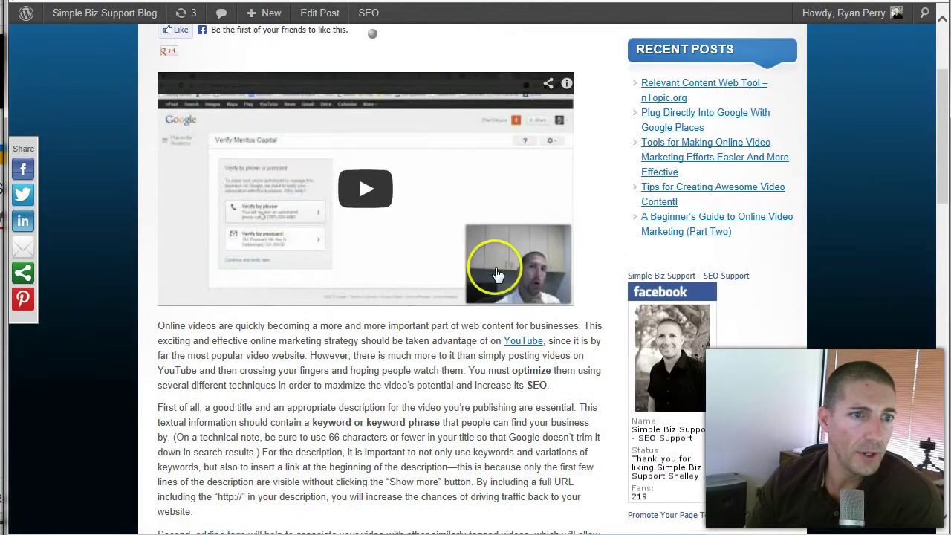
{"action": "left_click", "coordinate": [410, 201]}
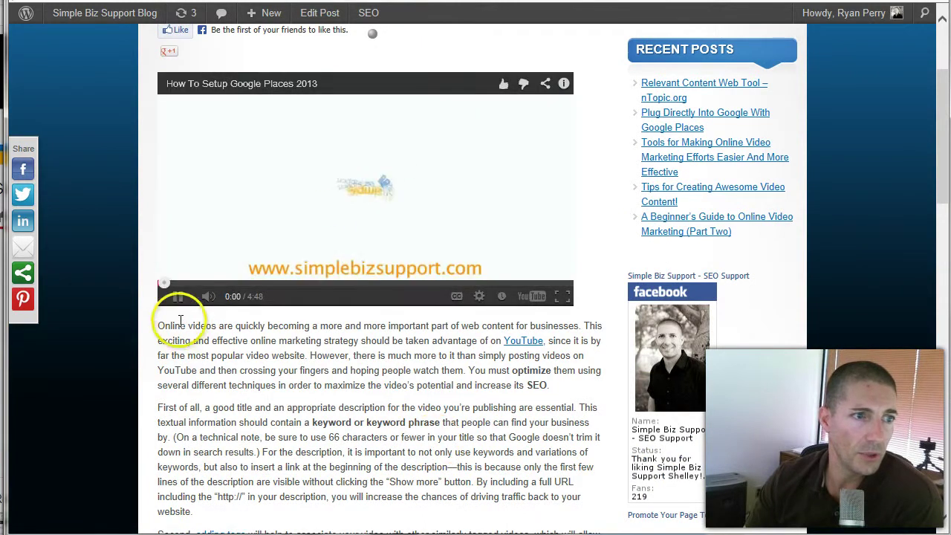
{"action": "scroll", "coordinate": [355, 363], "scroll_direction": "down", "scroll_amount": 3}
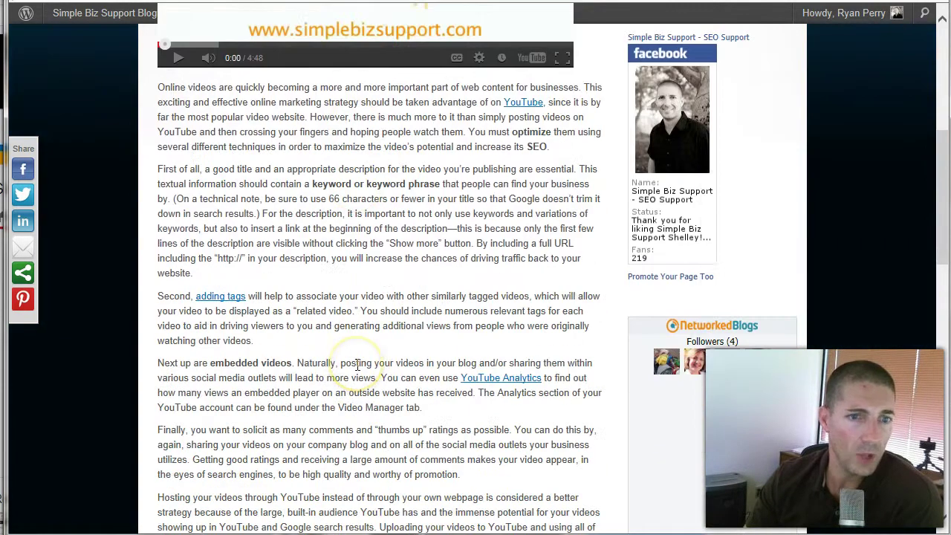
{"action": "scroll", "coordinate": [357, 364], "scroll_direction": "down", "scroll_amount": 2}
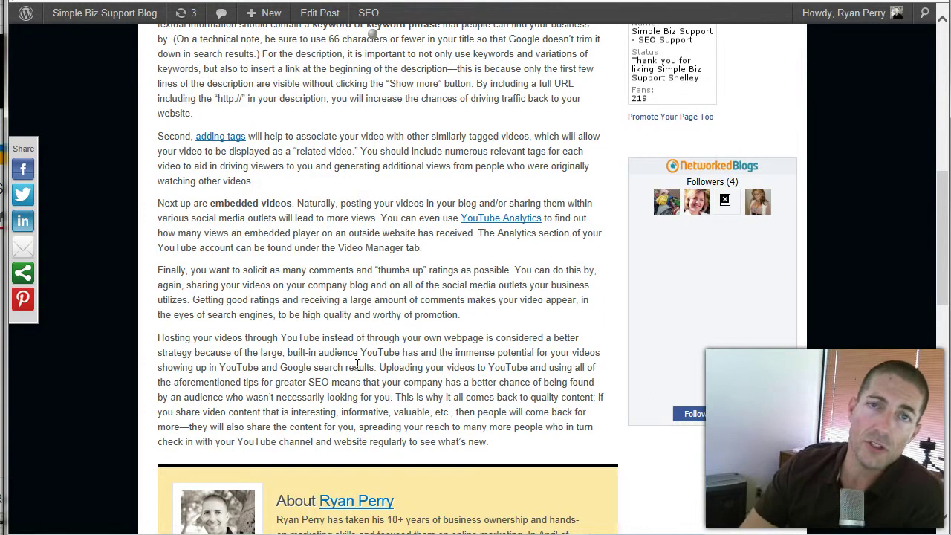